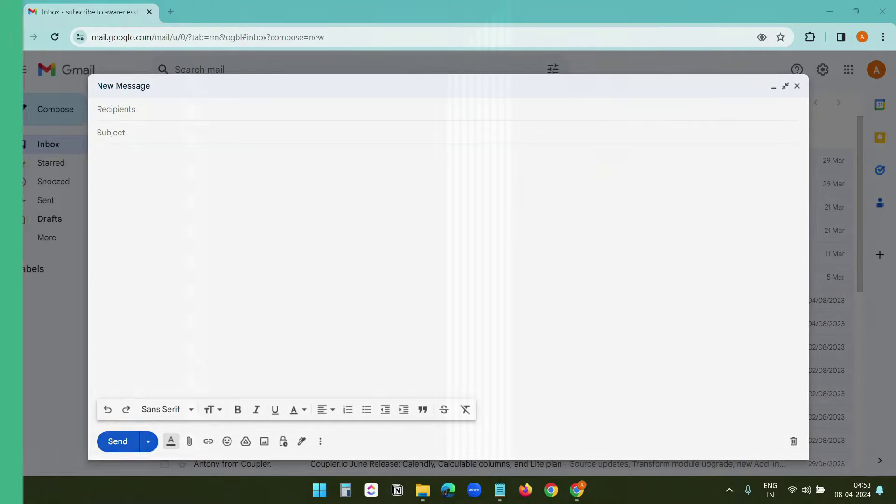
Undo the raw HTML pasted into the message body and view the full email.html source in Notepad
text(<!DOCTYPE html> <html> <head>     <title>Sample Web Page</title> </head> <body>     <h1>Welcome to My Sample Web Page</h1>     <p>This is a simple web page to demonstrate basic HTML structure.</p>     <a href="https://www.example.com">Visit Example.com</a> </body> </html>)
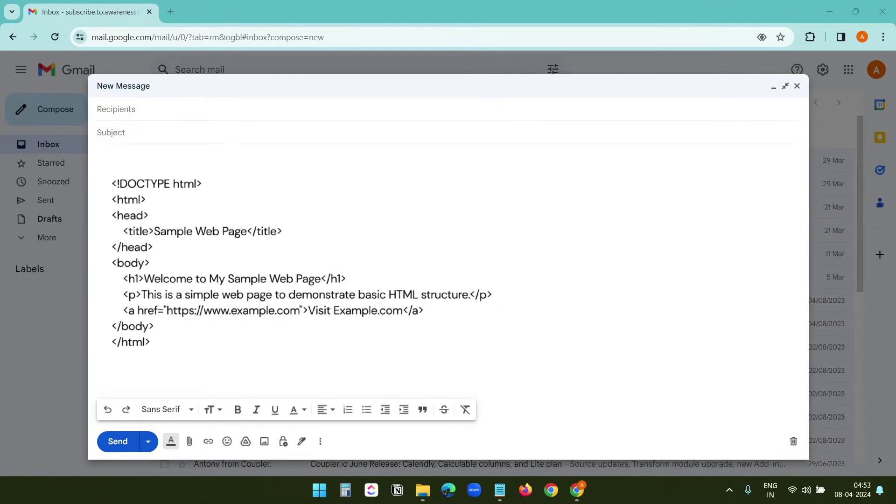
key(ctrl+z)
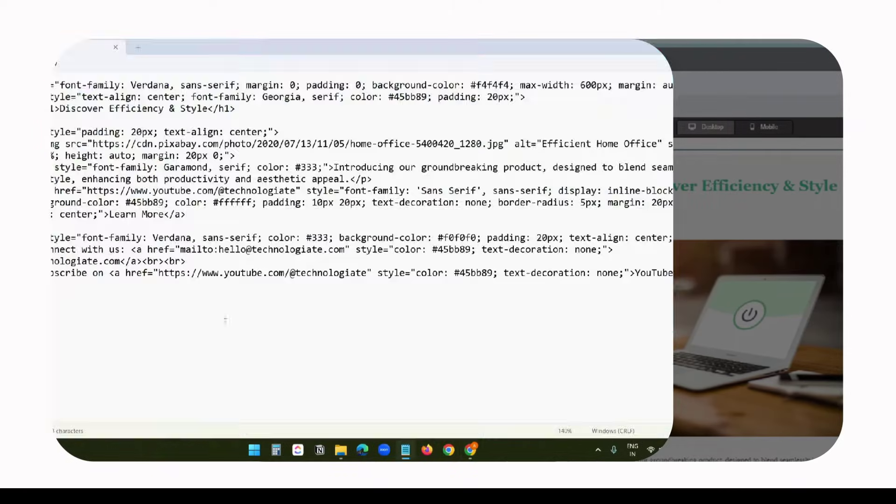
key(ctrl+shift+End)
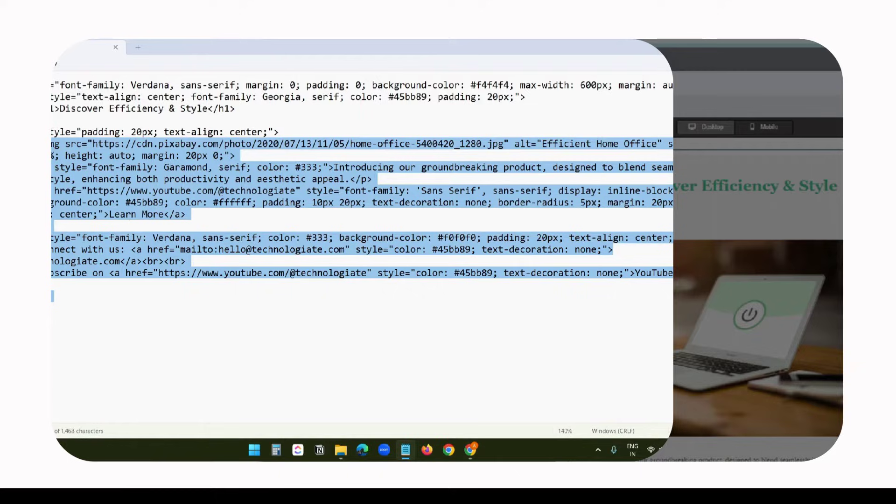
click(415, 318)
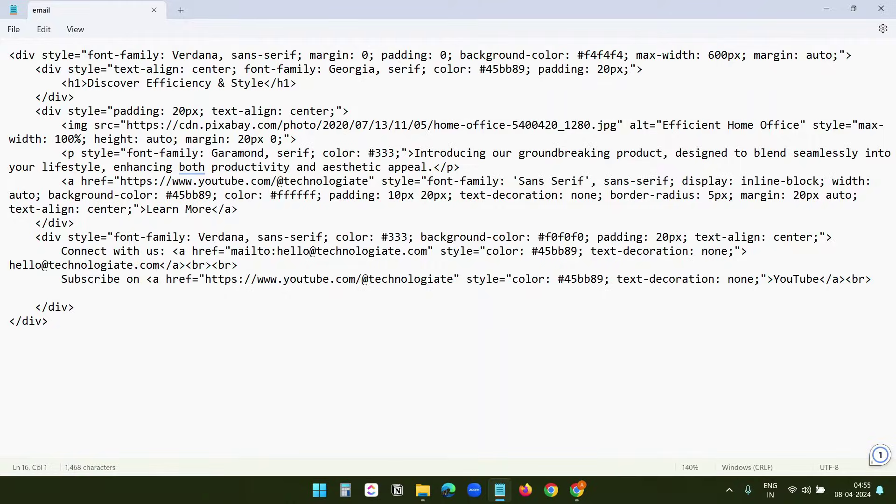
Preview the rendered email.html page in Chrome, then return to the Gmail draft
key(alt+Tab)
scroll(750, 220, down, 2)
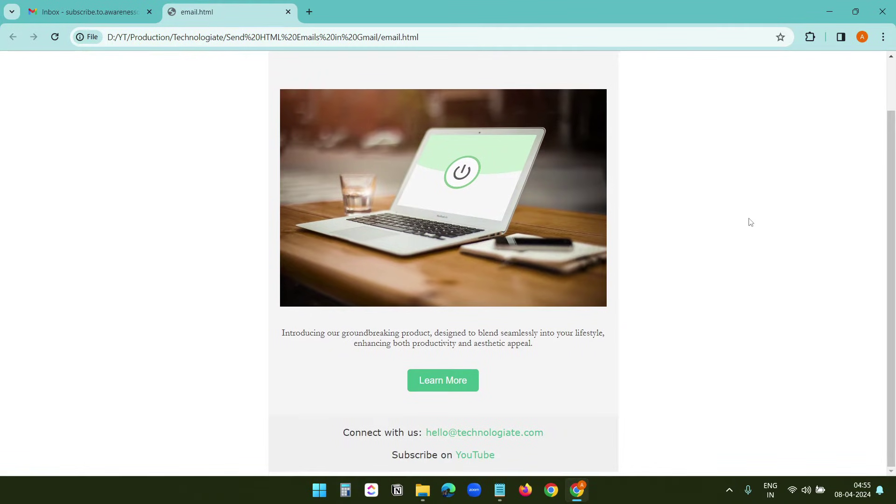
scroll(750, 222, up, 2)
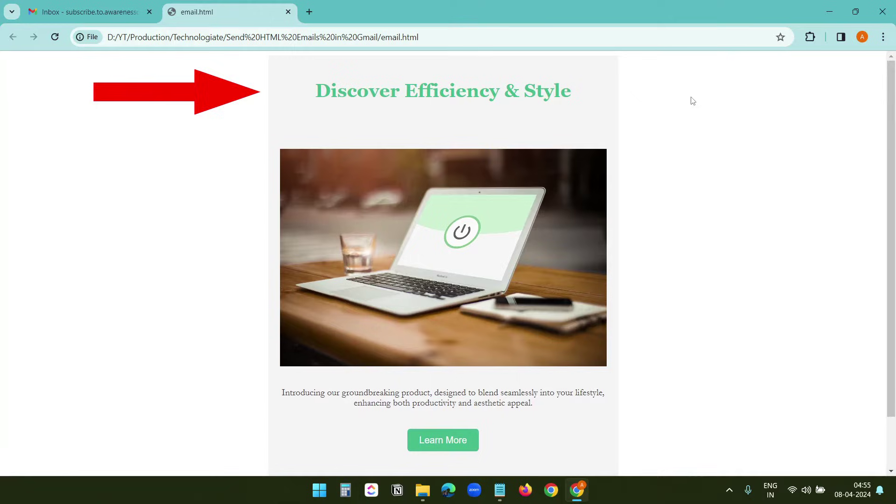
scroll(707, 229, down, 2)
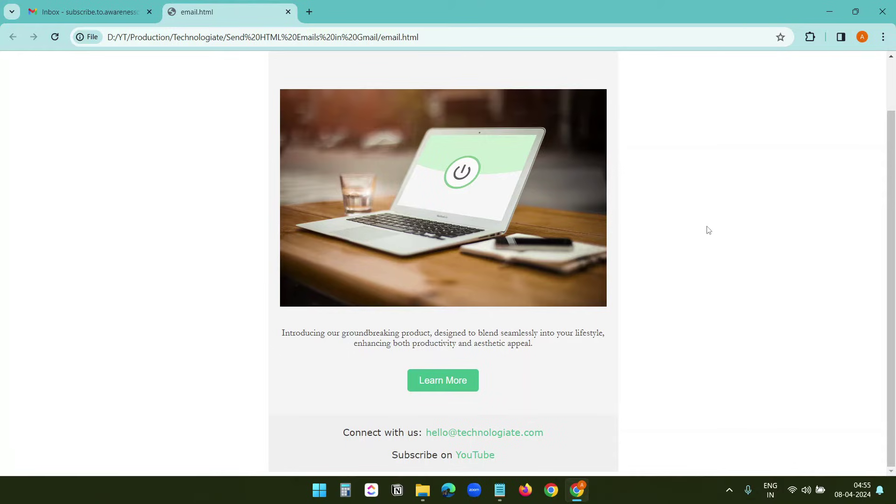
key(ctrl+shift+Tab)
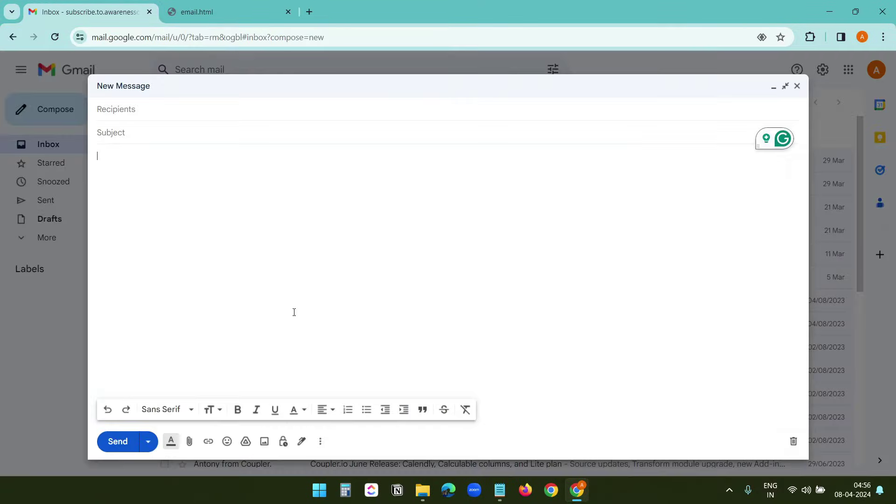
Check the Sans Serif font list in Gmail, then return to the rendered email.html tab
click(171, 409)
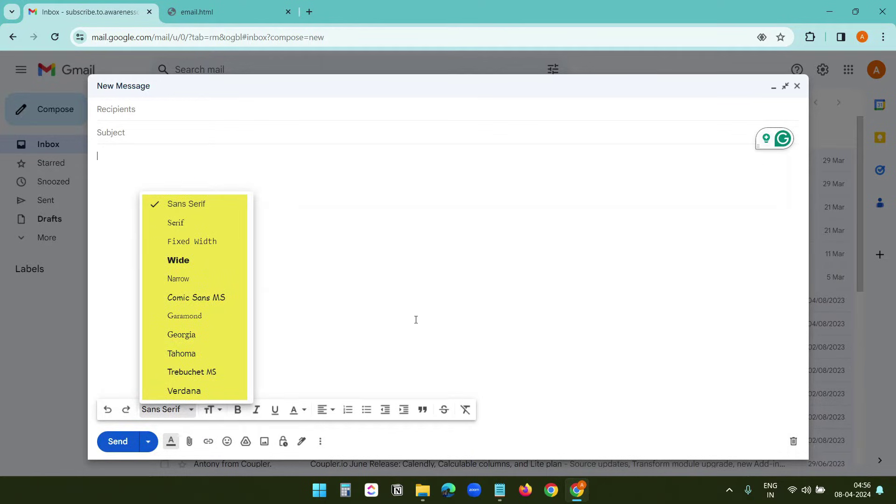
key(ctrl+Tab)
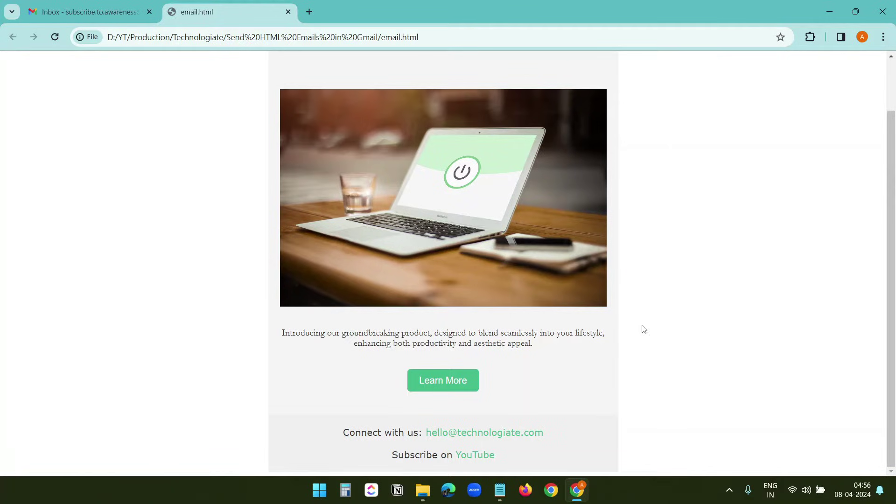
Compare the Notepad source with the rendered page and select line 1's wrapper div style attribute
click(500, 490)
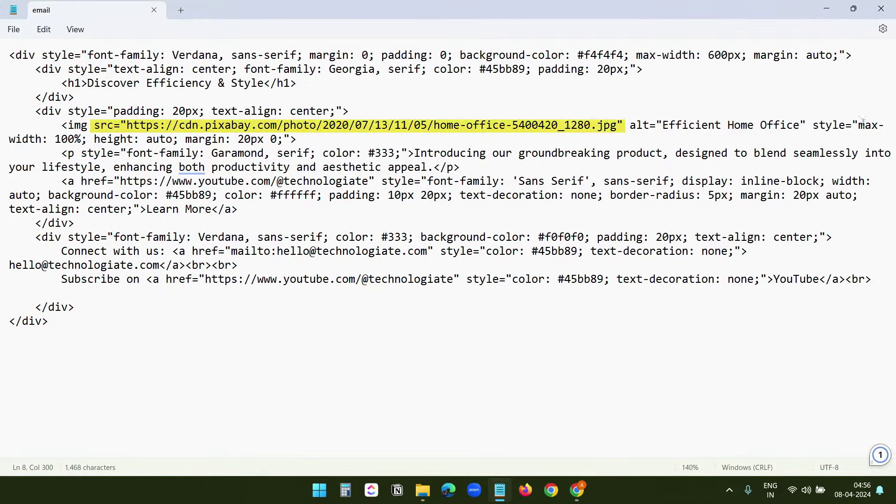
key(alt+Tab)
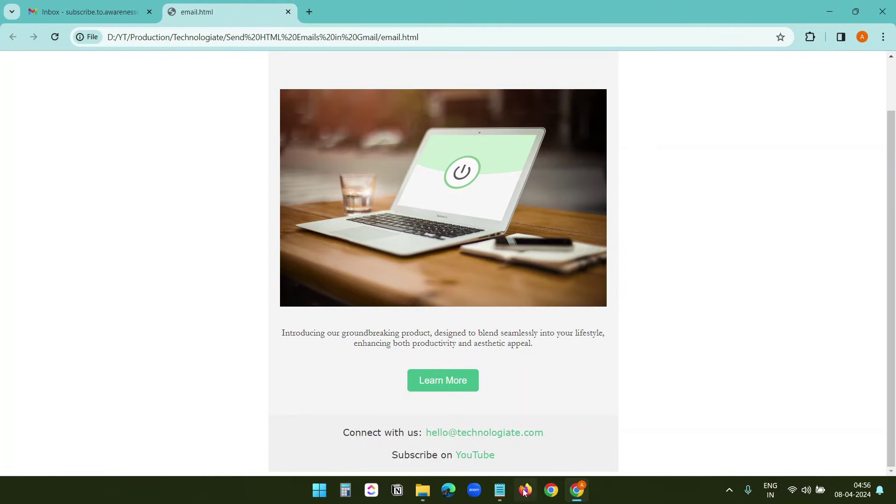
click(499, 489)
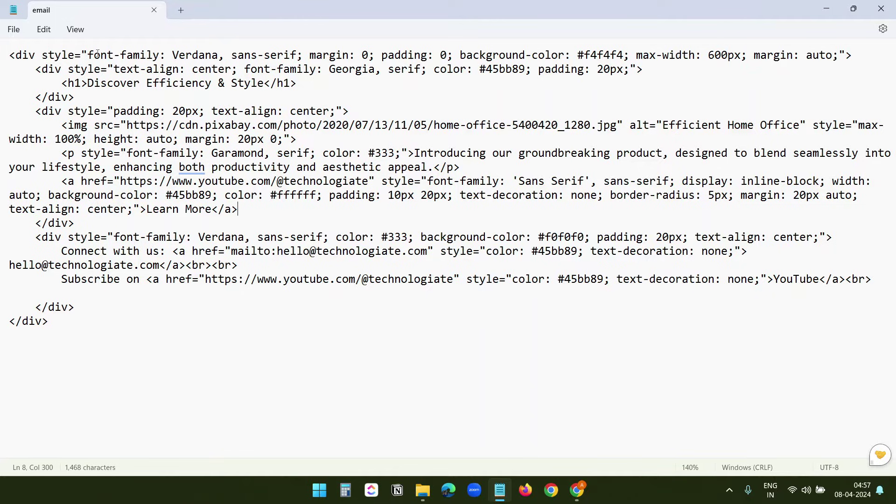
drag(42, 54, 833, 57)
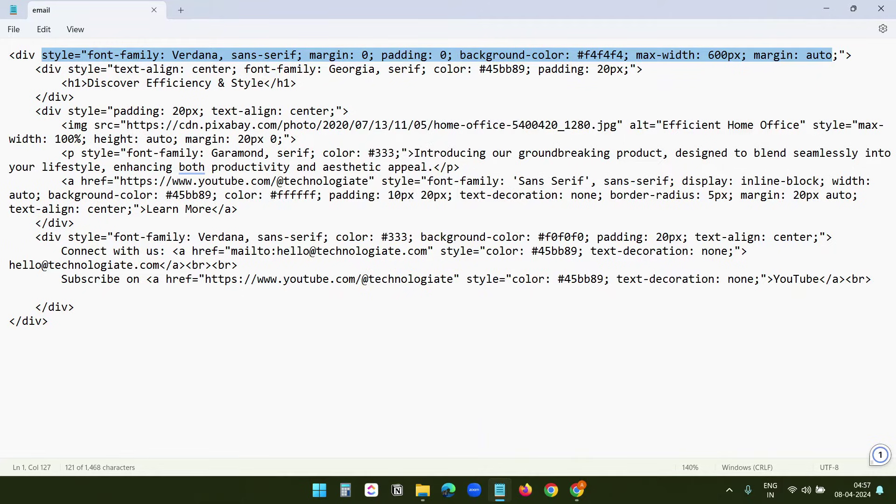
Inspect the empty Gmail message body element with developer tools docked to the bottom
key(alt+Tab)
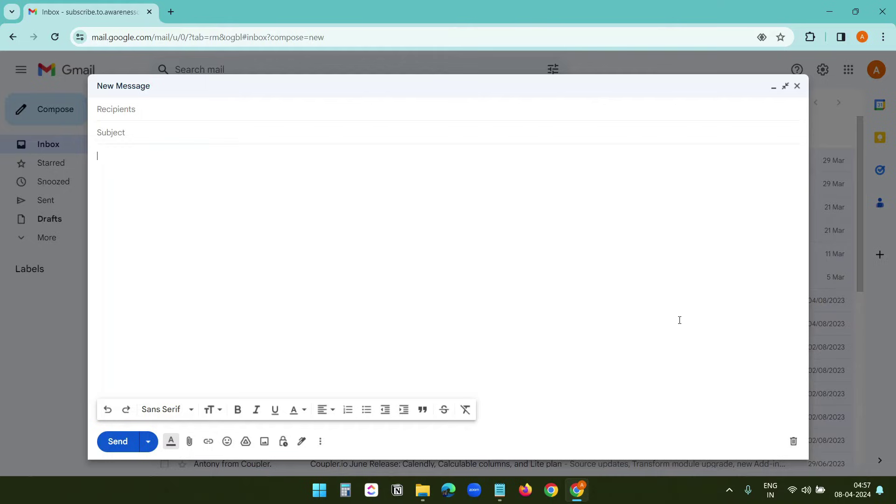
right_click(138, 169)
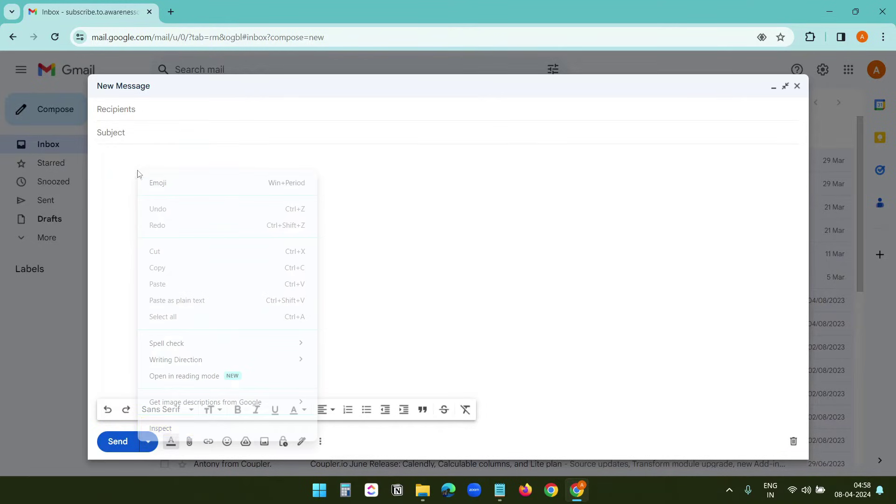
click(172, 424)
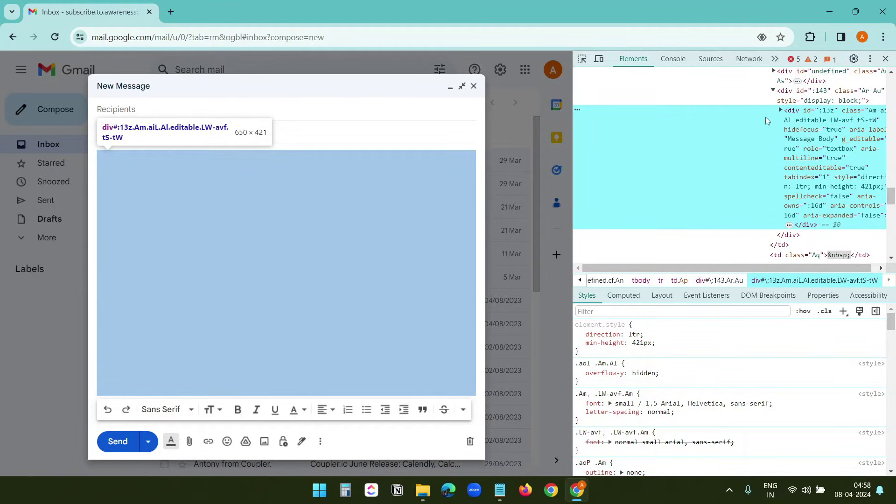
scroll(816, 140, up, 1)
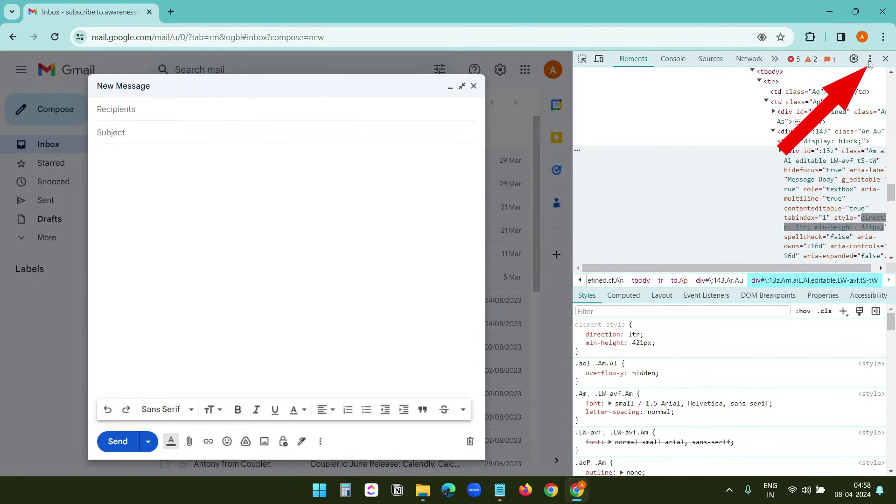
click(871, 60)
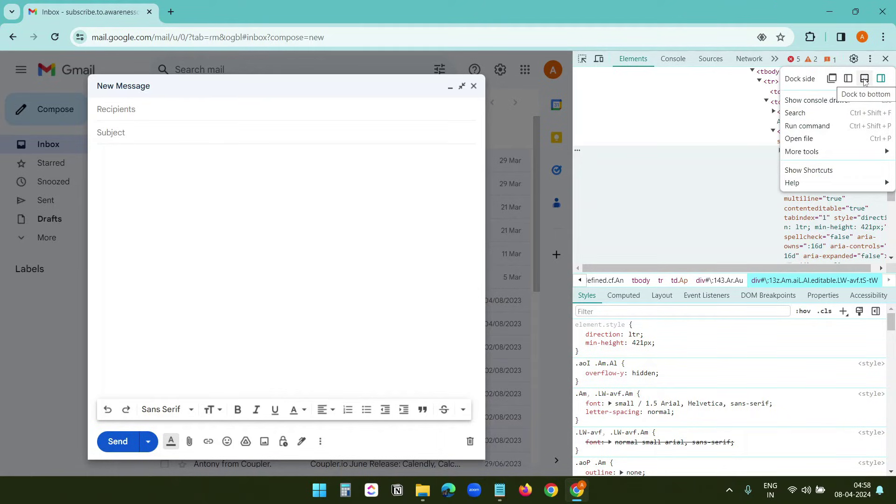
click(865, 79)
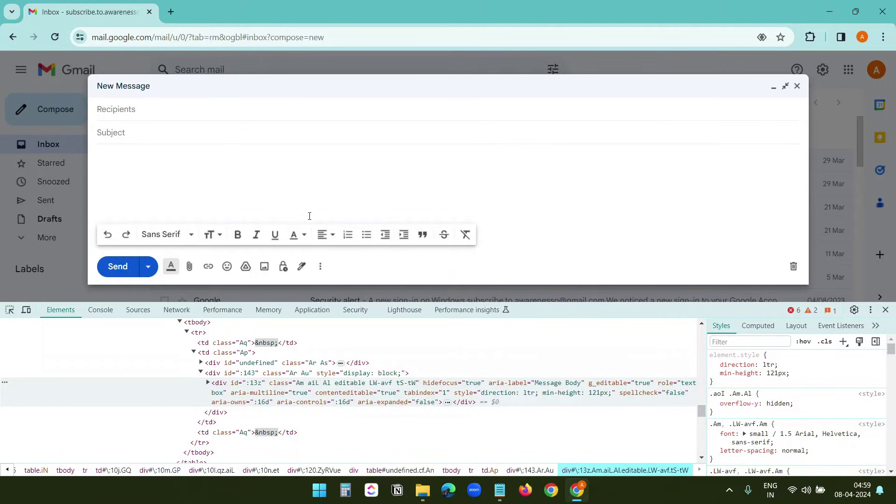
Edit the message body element as HTML and delete its existing contents
right_click(400, 396)
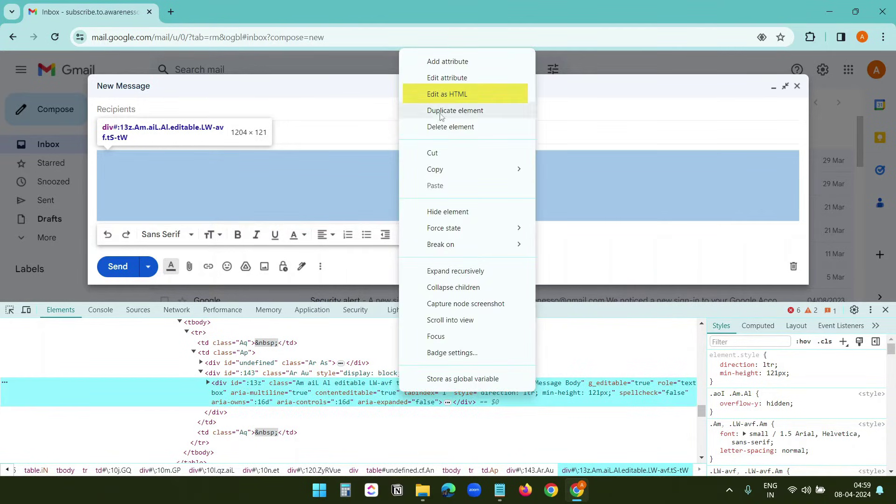
click(445, 95)
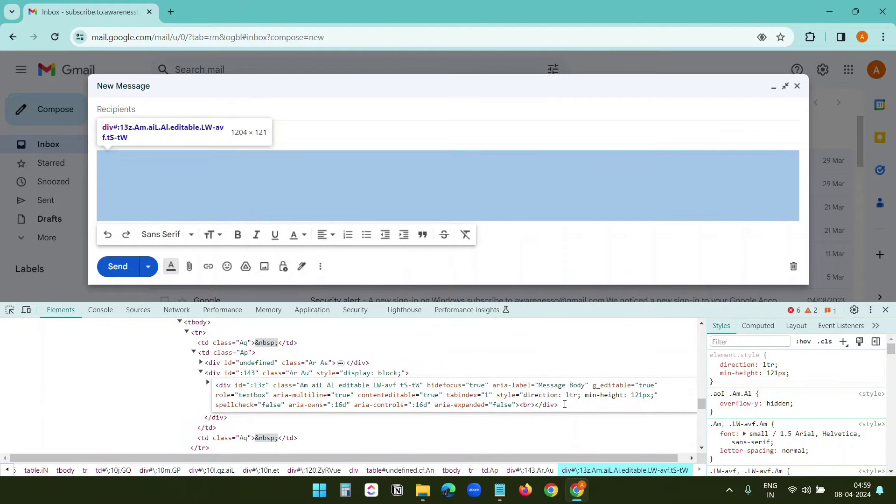
drag(512, 403, 215, 386)
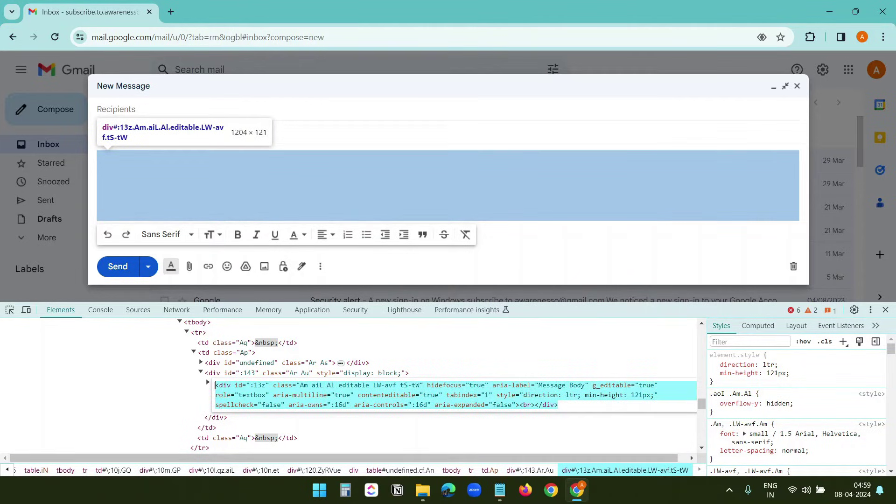
key(BackSpace)
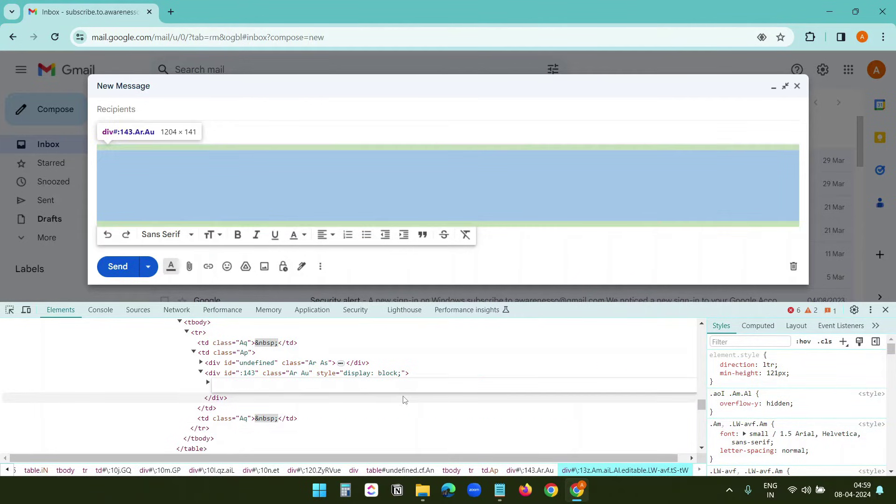
Copy the whole email HTML from Notepad and paste it into the body to render the template
key(alt+Tab)
drag(8, 334, 1, 52)
key(ctrl+c)
key(alt+Tab)
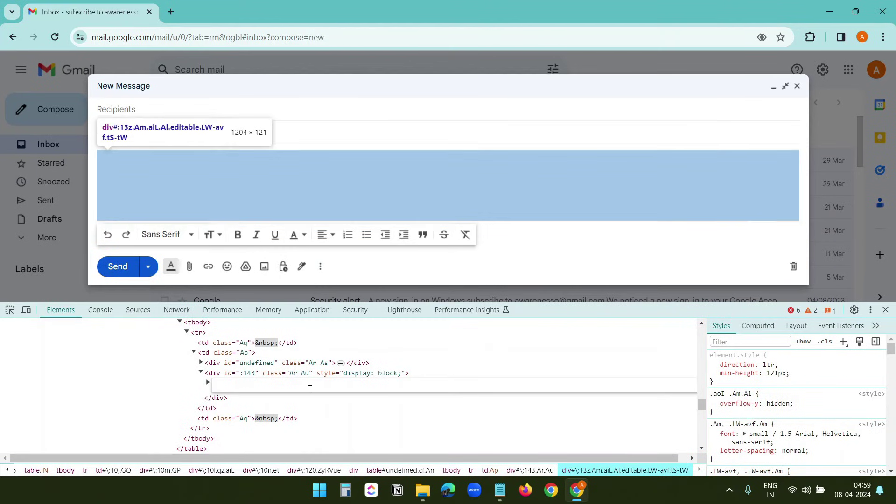
key(ctrl+v)
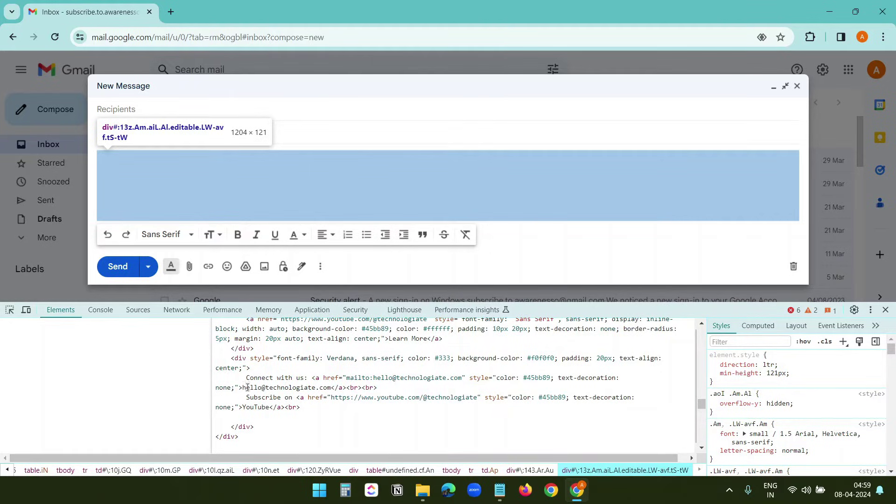
click(166, 391)
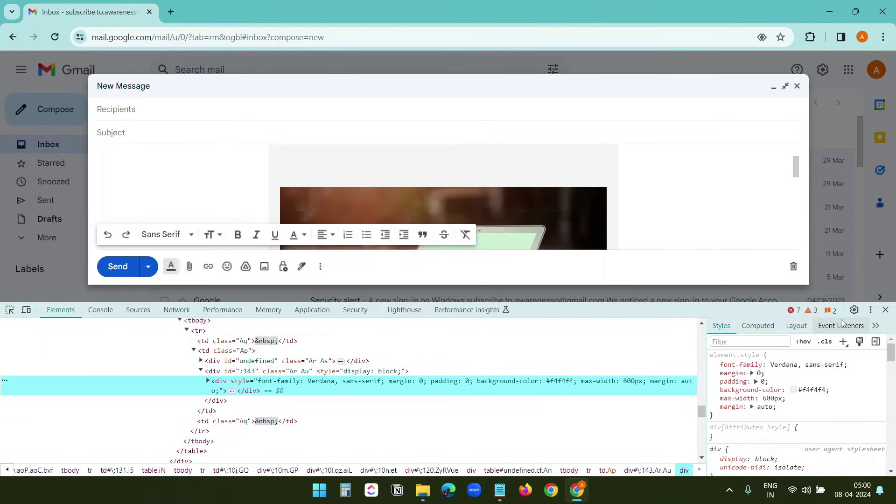
Close developer tools and paste the subject 'Discover our new product.'
click(886, 311)
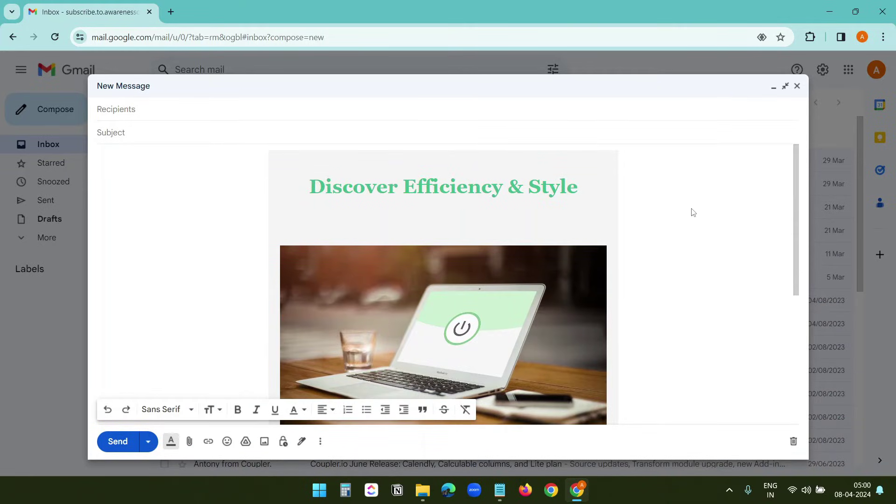
scroll(692, 220, down, 5)
scroll(692, 213, up, 5)
click(140, 134)
text(Discover our new product.)
Add the subscriber address as recipient via the 'sub' suggestion and send the email
click(183, 110)
text(sub)
click(194, 140)
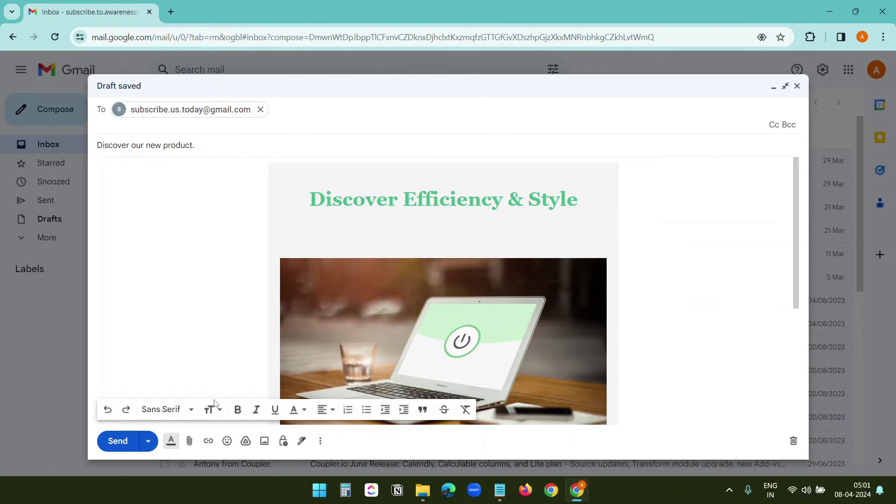
click(131, 448)
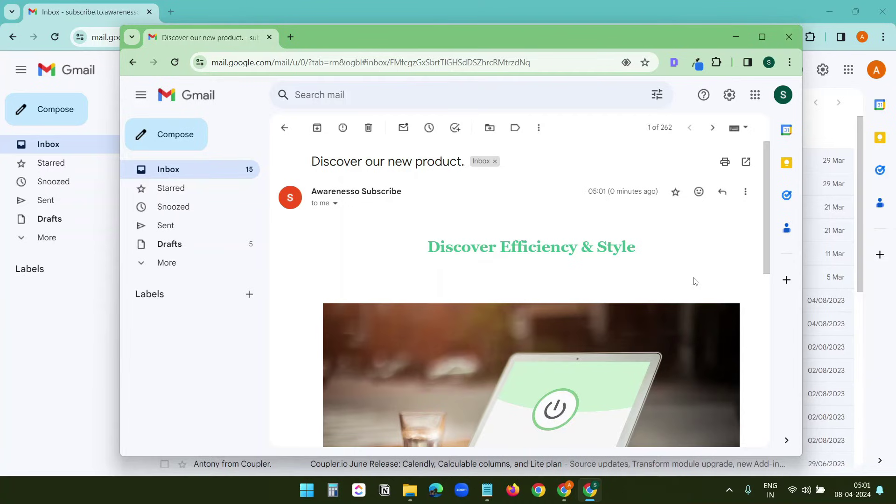
Scroll through the delivered email to check its heading, laptop image, Learn More button and footer
scroll(696, 282, down, 3)
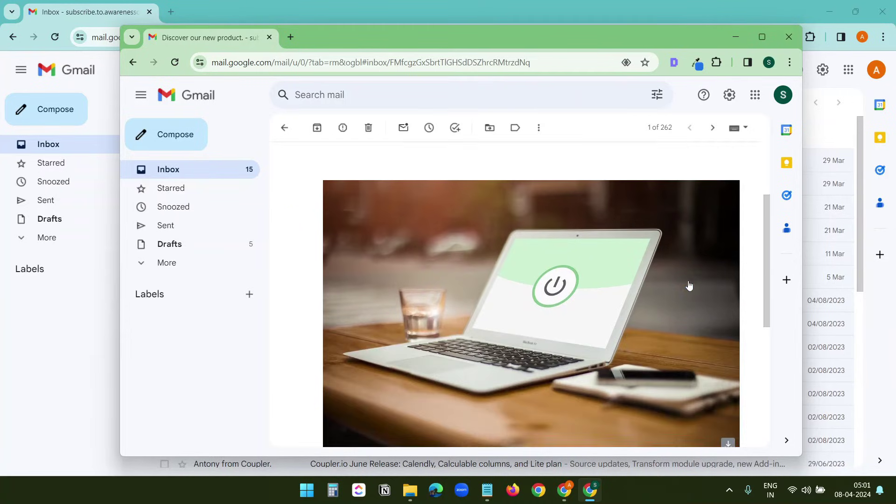
scroll(689, 285, up, 3)
scroll(722, 251, down, 5)
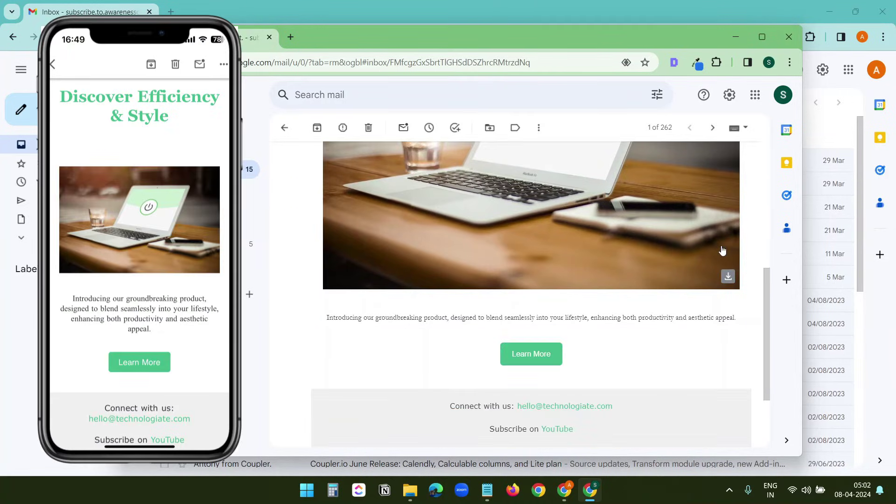
scroll(722, 250, up, 4)
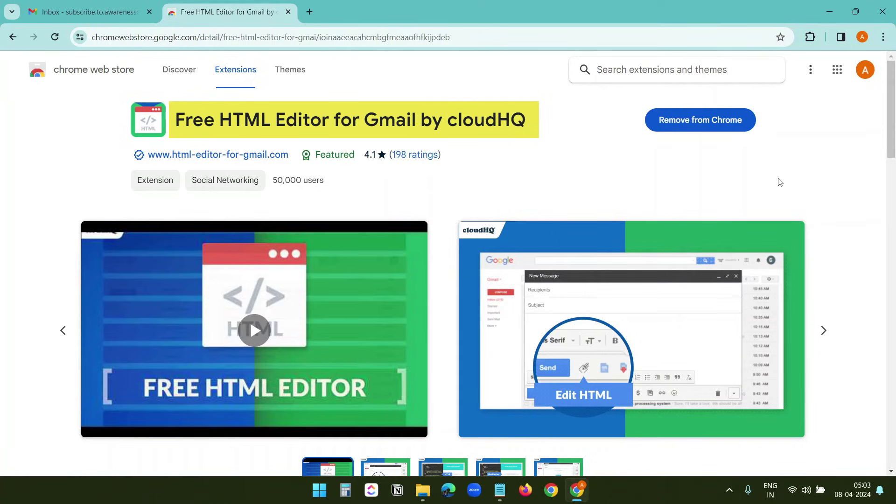
Return to the Gmail draft and open it in the cloudHQ HTML editor
click(89, 12)
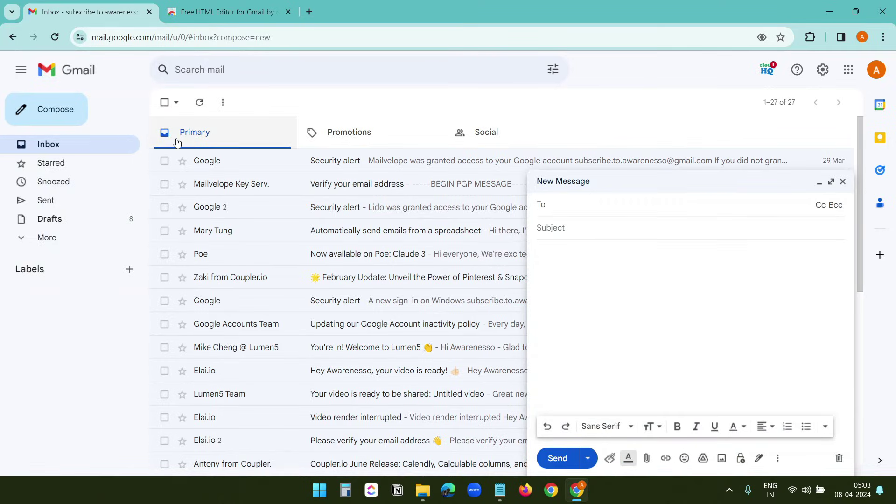
click(611, 463)
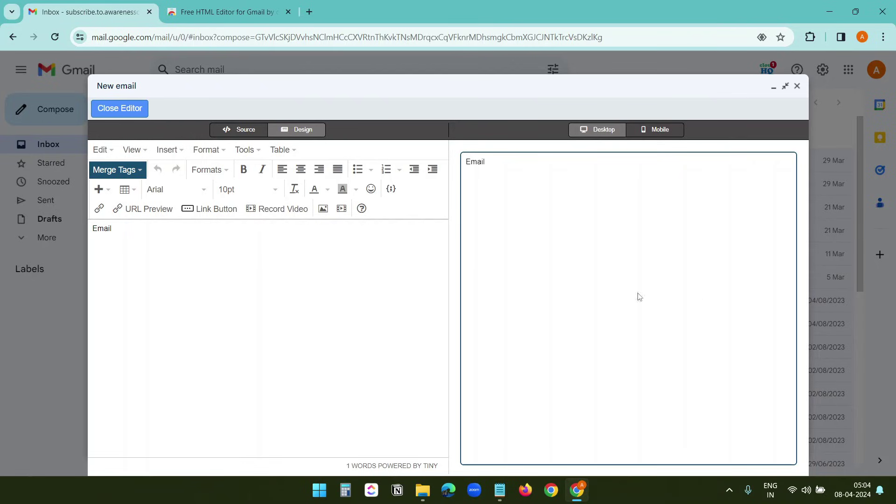
Replace the editor's source code with the promotional email HTML from Notepad and close the editor
mouse_move(503, 493)
click(500, 490)
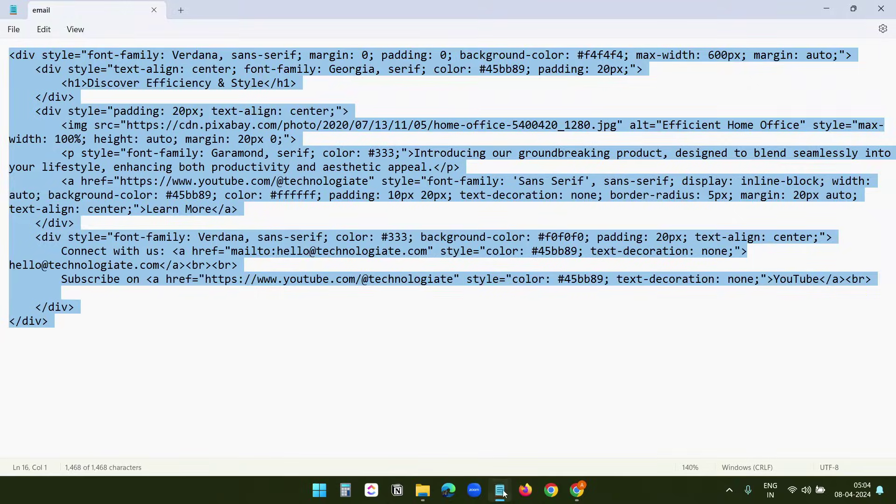
key(alt+Tab)
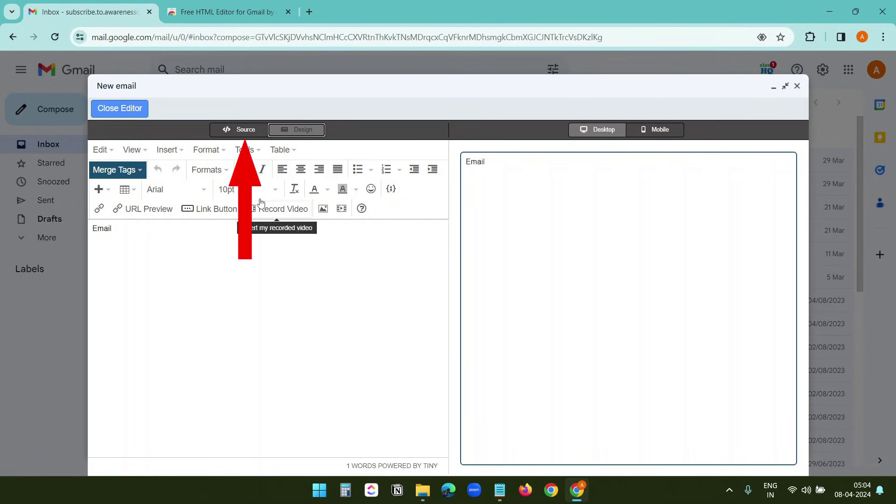
click(239, 129)
mouse_move(98, 145)
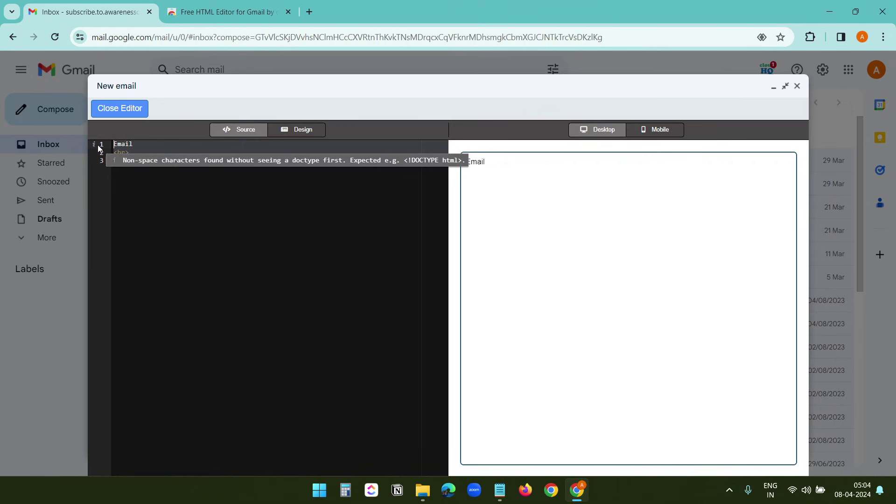
key(ctrl+a)
key(Delete)
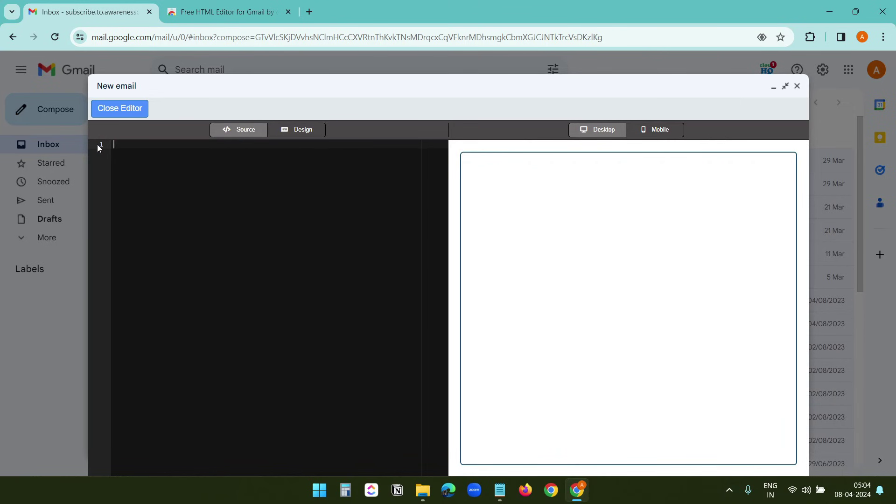
key(ctrl+v)
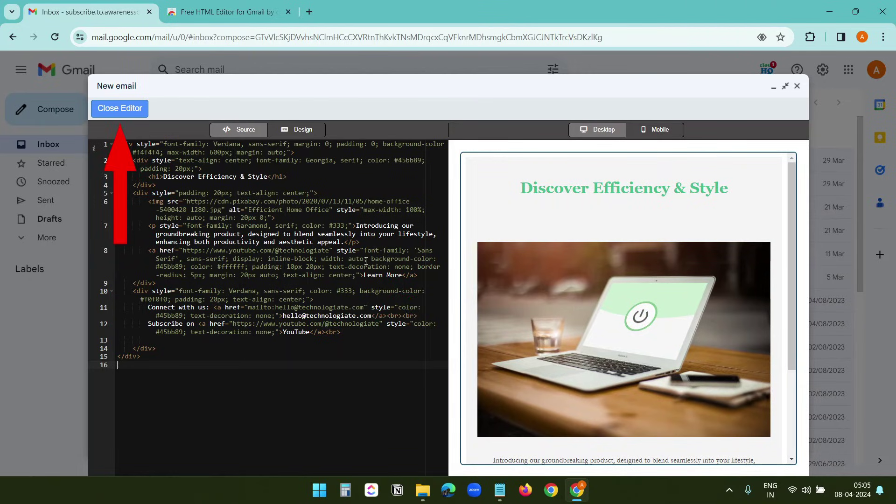
click(132, 111)
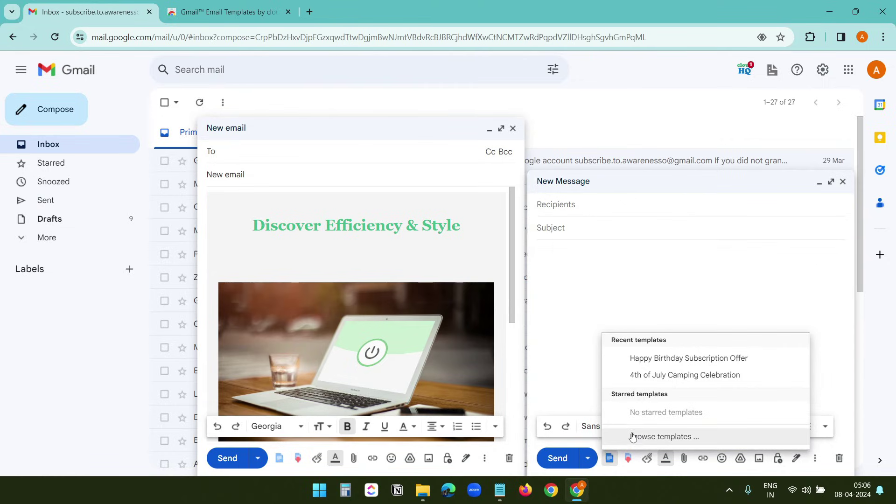
Apply the '4th Of July All Day Event Timeline' template to the Gmail draft
click(631, 436)
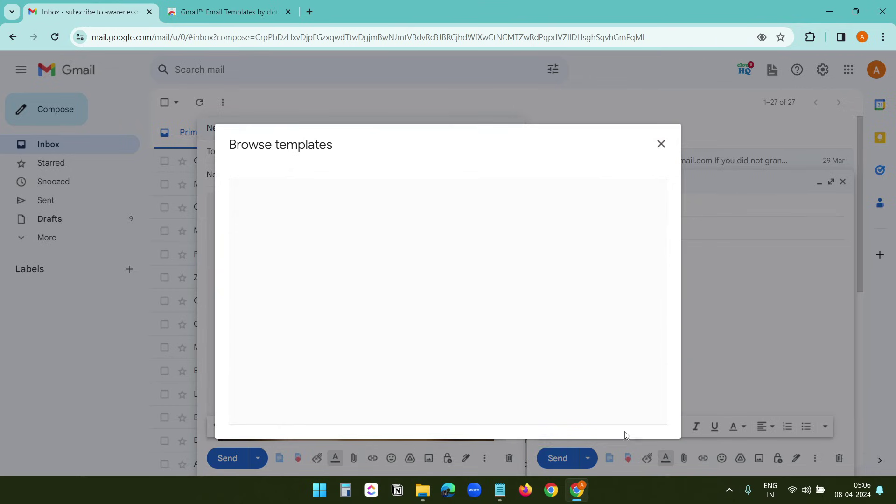
scroll(466, 290, down, 8)
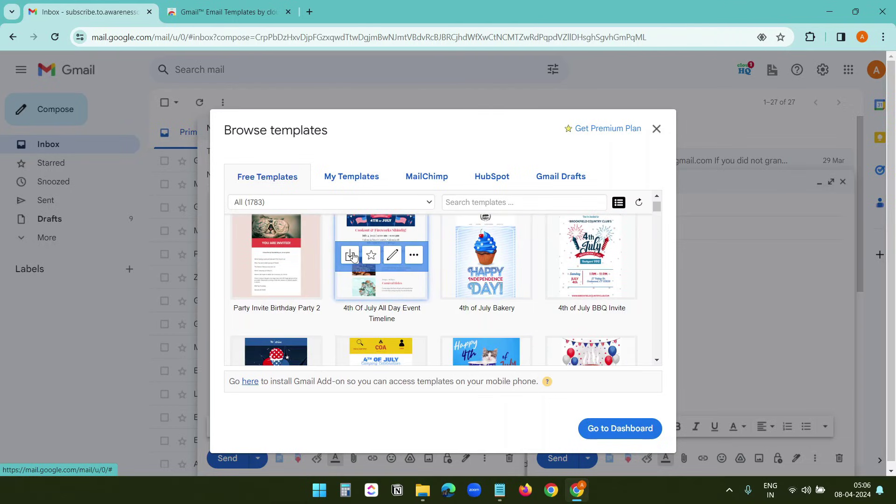
click(354, 254)
Replace the 'Smokey BBQ' heading text with 'Subscribe'
click(415, 332)
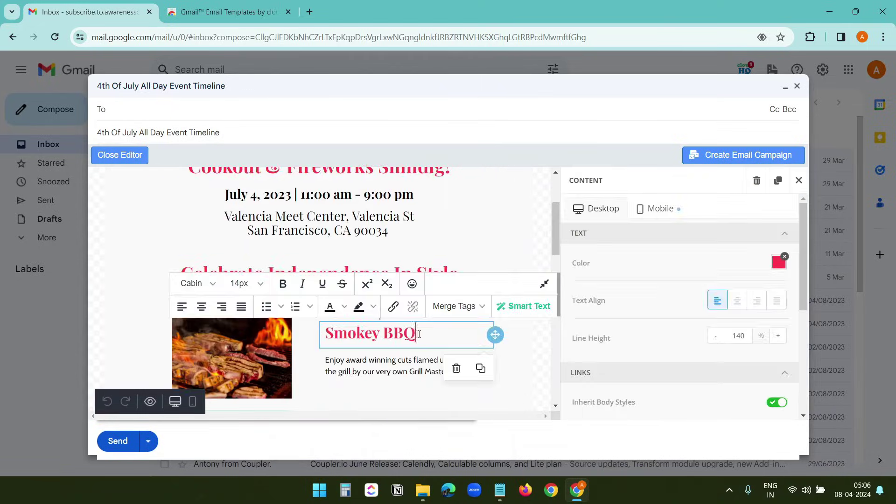
drag(415, 333, 333, 337)
text(ubscribe)
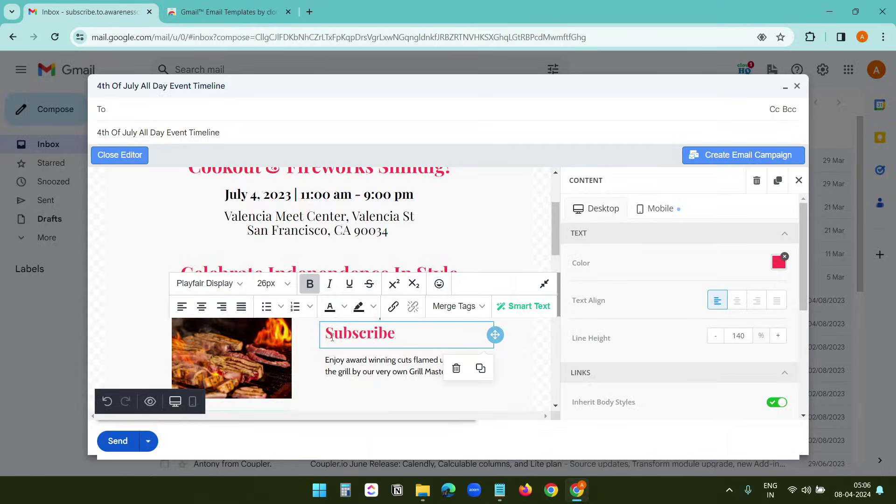